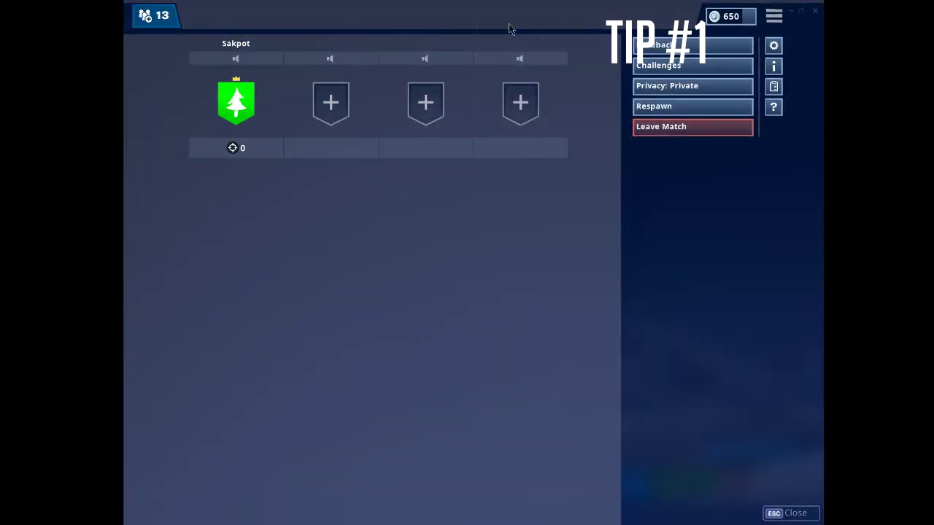
In Fortnite's video settings, set Post Processing, Textures, Effects and Anti-Aliasing to medium
click(772, 47)
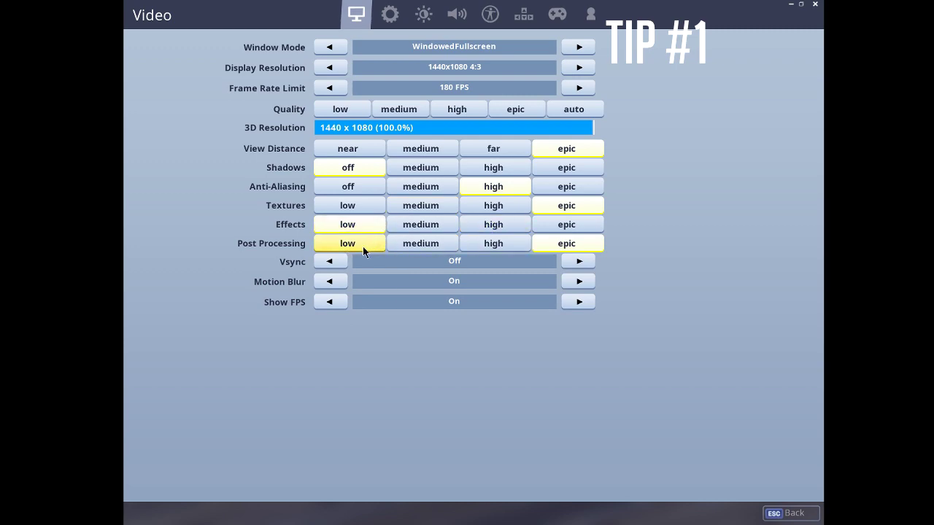
mouse_move(407, 253)
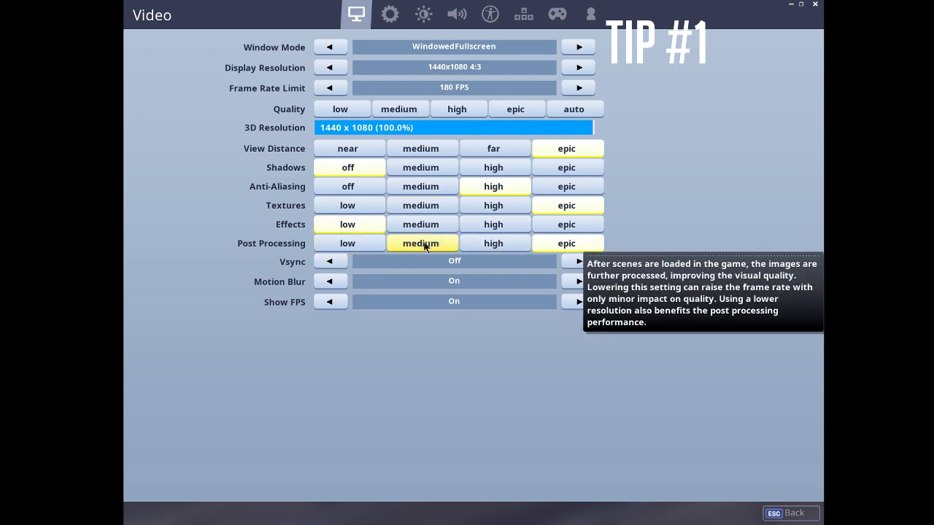
click(420, 244)
click(417, 205)
click(416, 224)
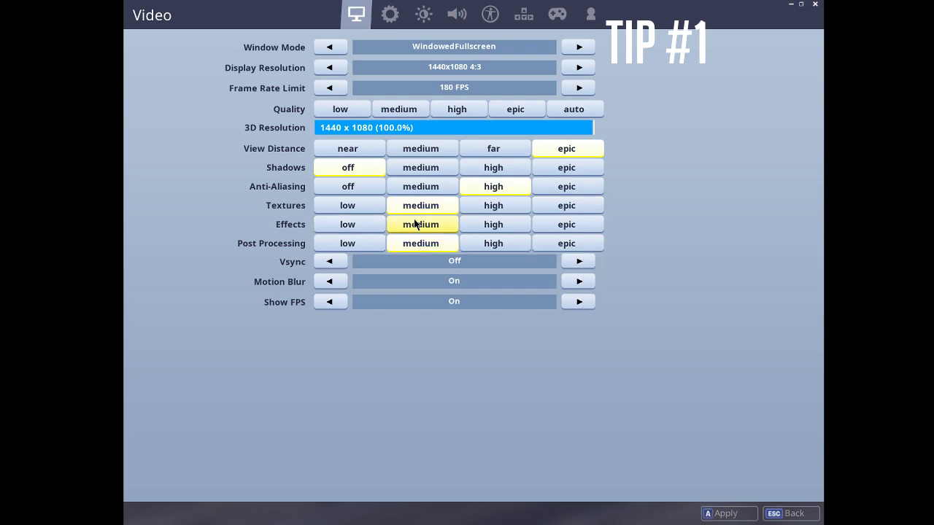
click(413, 185)
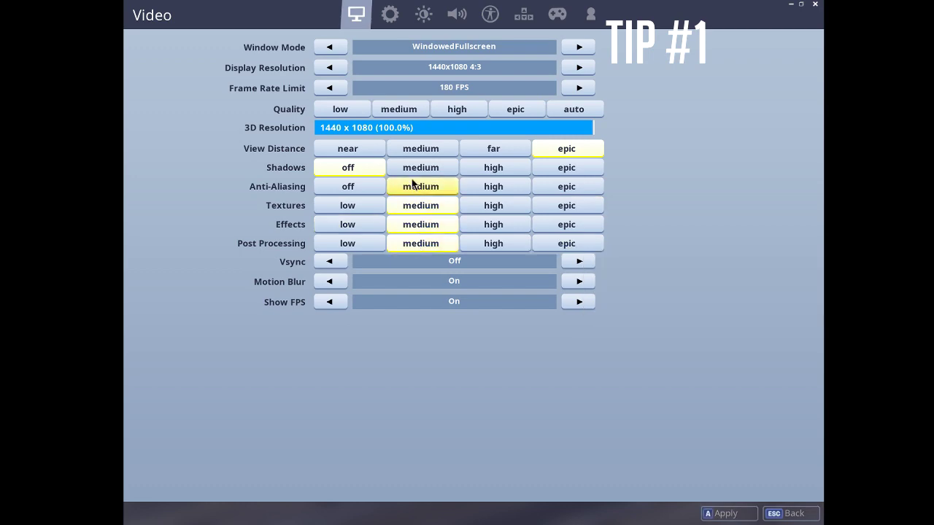
Turn Shadows off, keep Anti-Aliasing at medium, and leave View Distance at epic
click(358, 186)
click(359, 168)
click(406, 186)
click(496, 152)
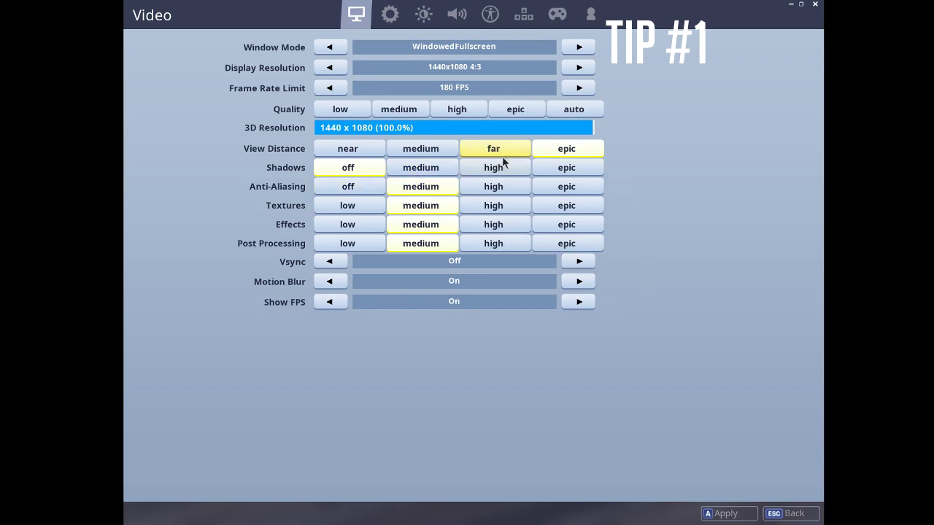
click(560, 152)
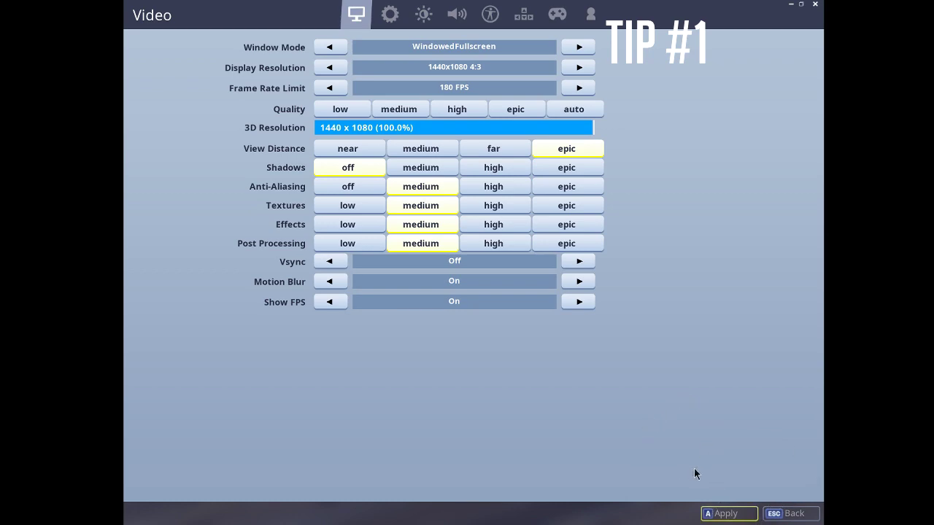
Turn Motion Blur off, set Frame Rate Limit to Unlimited, and run forward in-game
click(581, 286)
click(580, 90)
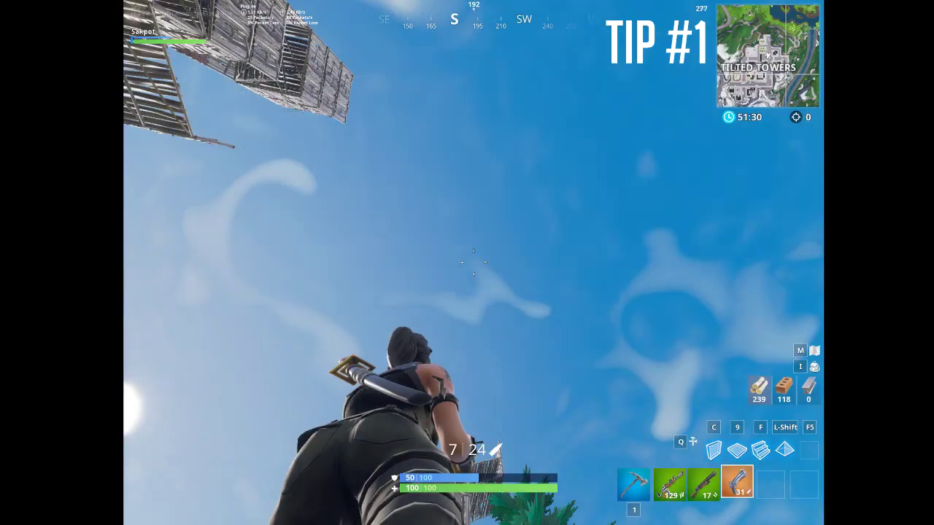
key(w)
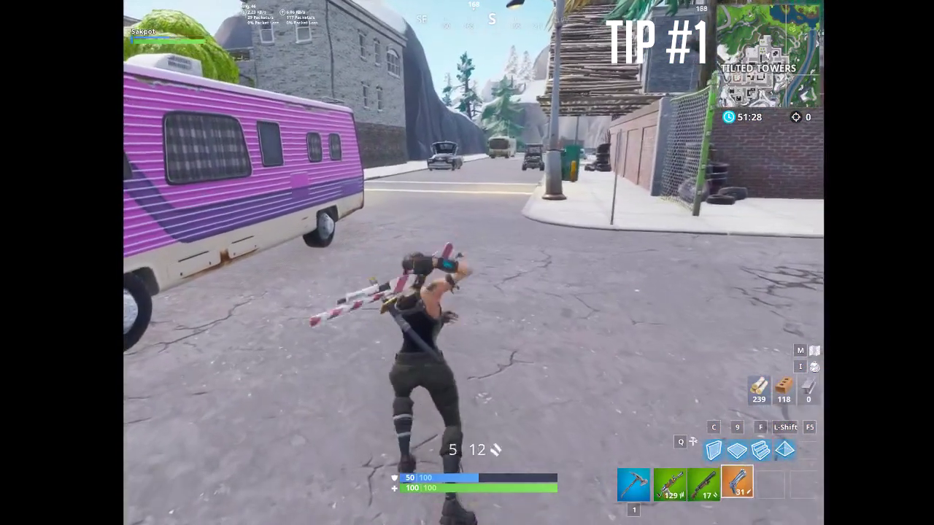
Build and climb wooden ramps and walls at Tilted Towers
key(q)
key(f)
key(c)
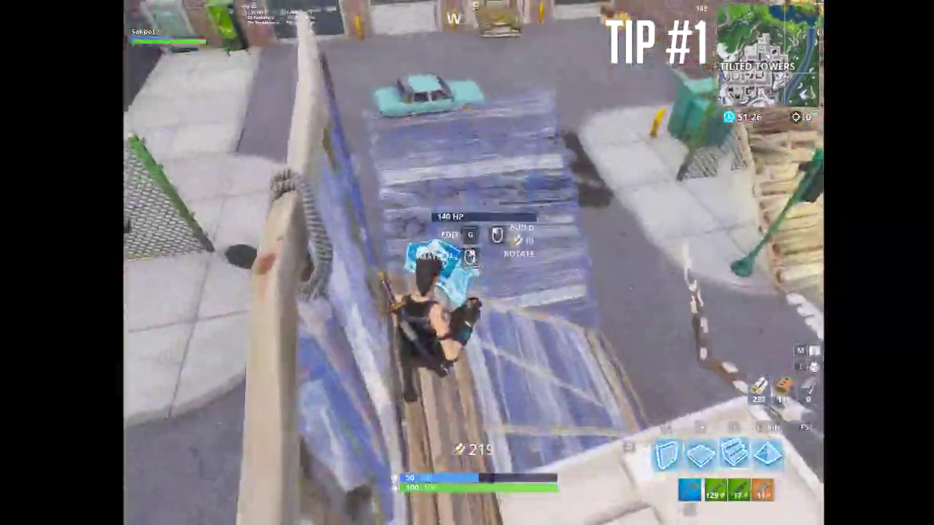
key(w)
click(470, 259)
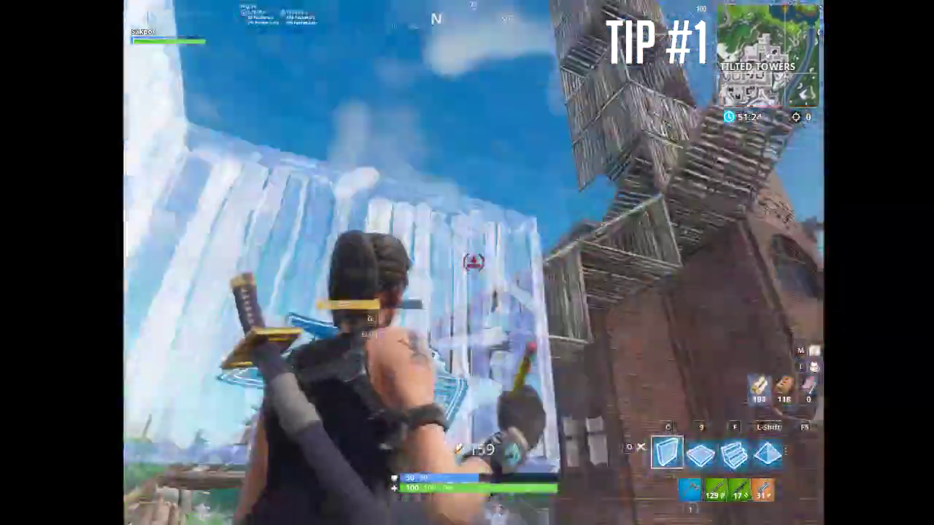
key(w)
click(473, 263)
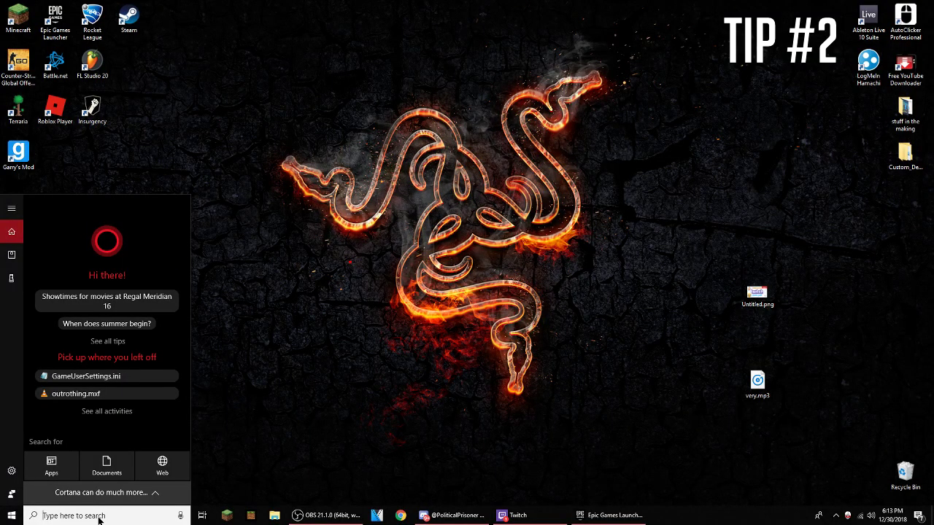
Search 'power' in Windows and open the power plan settings
click(300, 381)
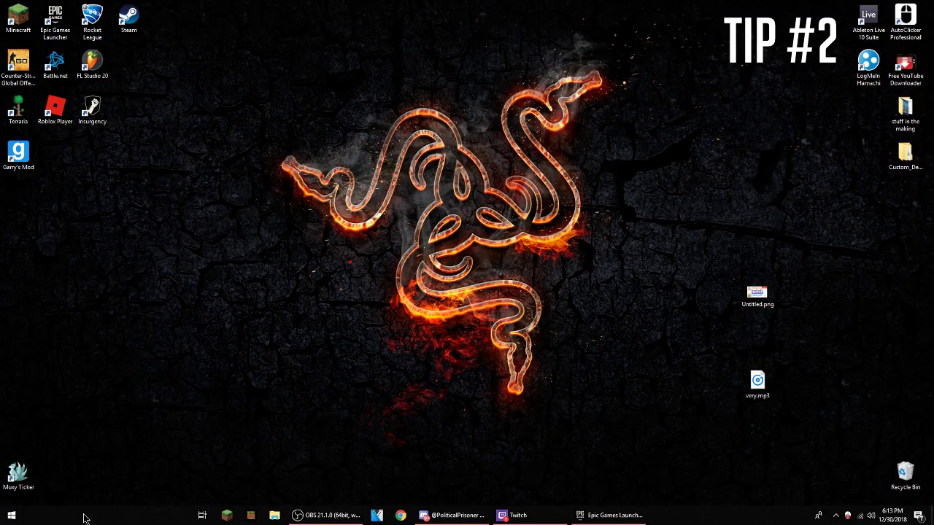
click(83, 515)
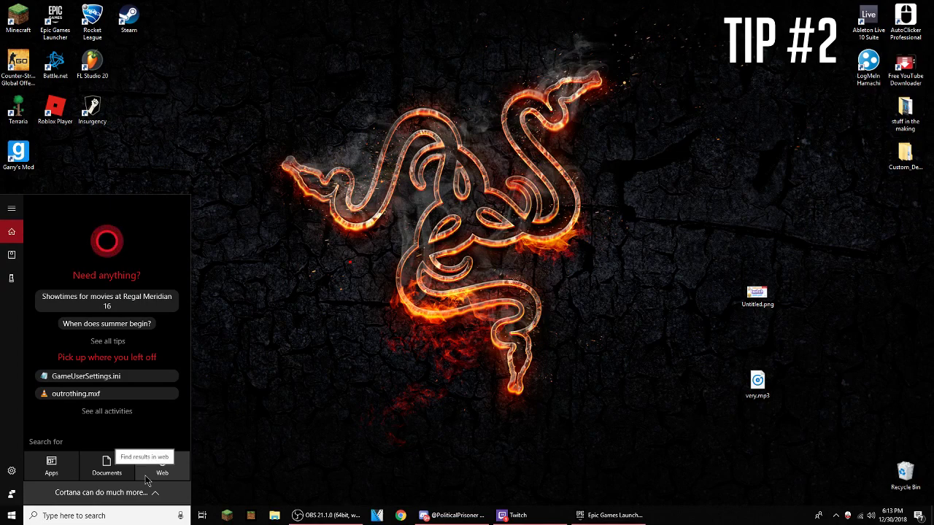
text(power)
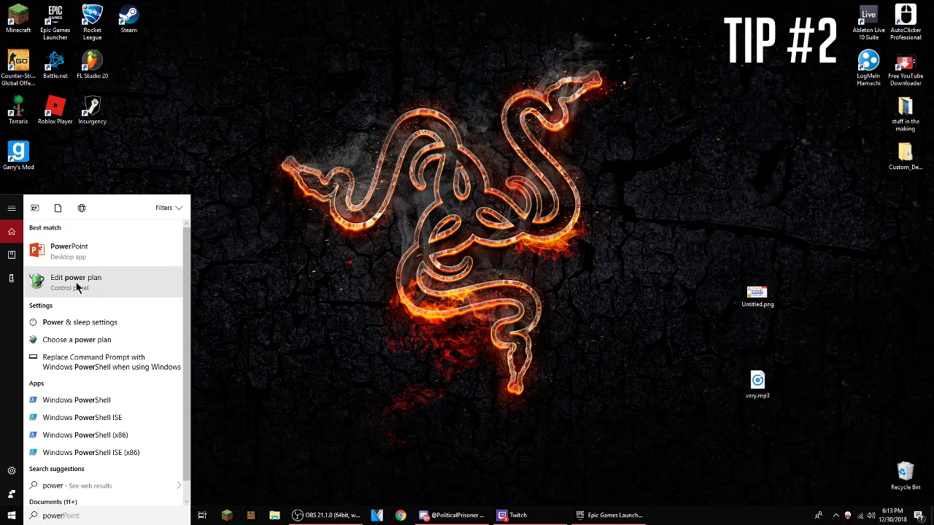
click(232, 358)
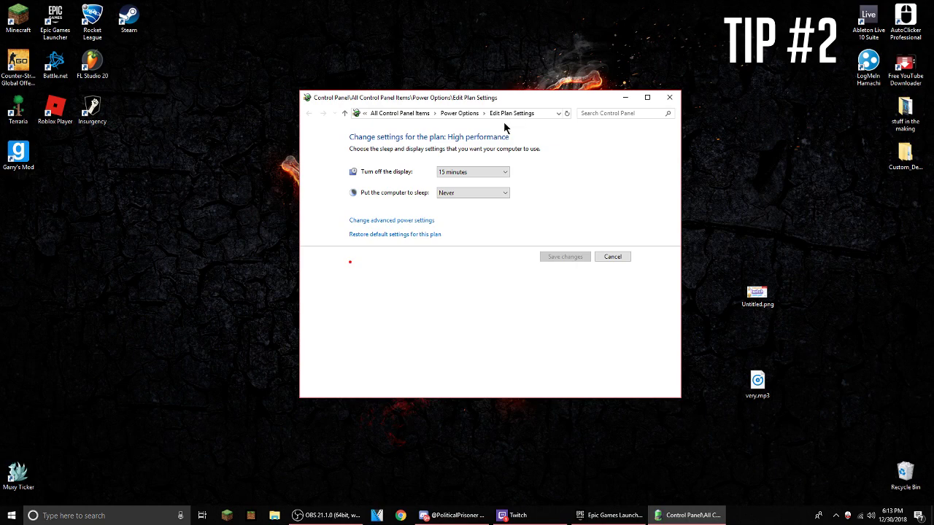
Confirm High performance is the selected plan in Power Options, then close the window
click(836, 516)
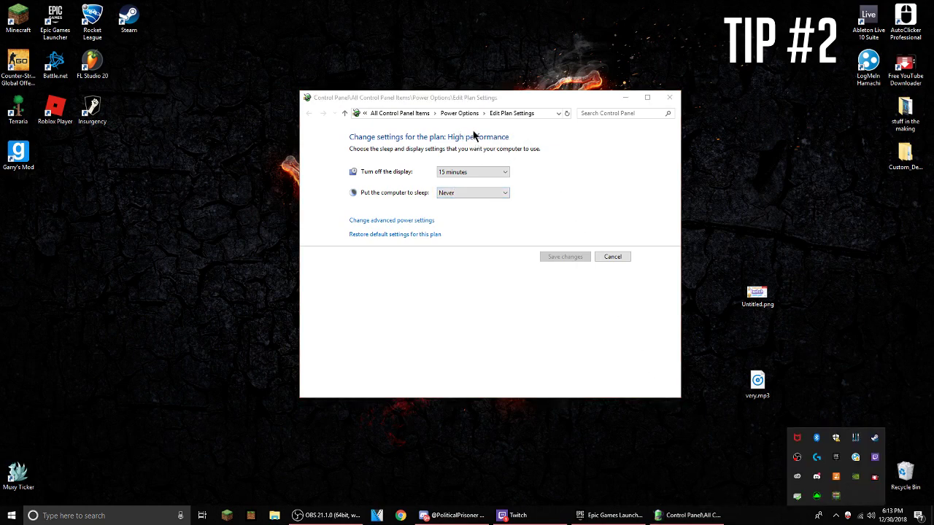
click(466, 115)
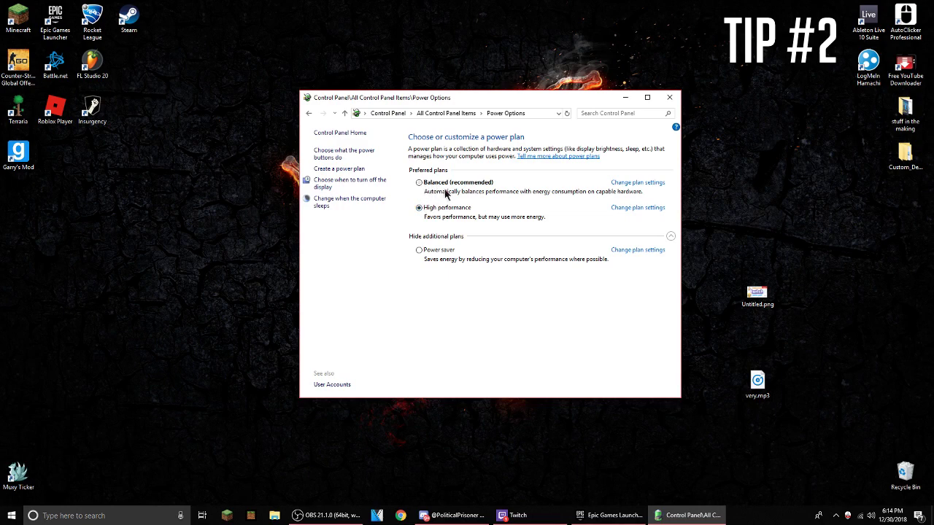
click(670, 237)
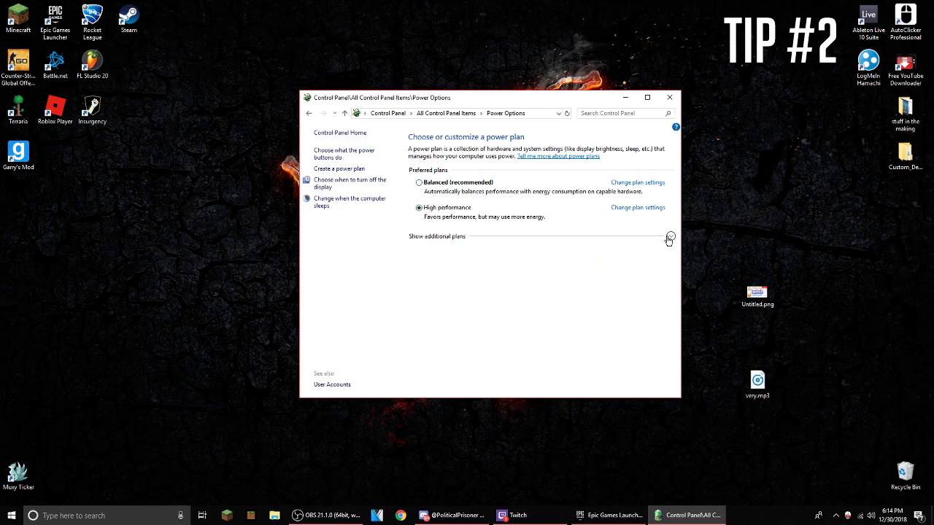
click(670, 237)
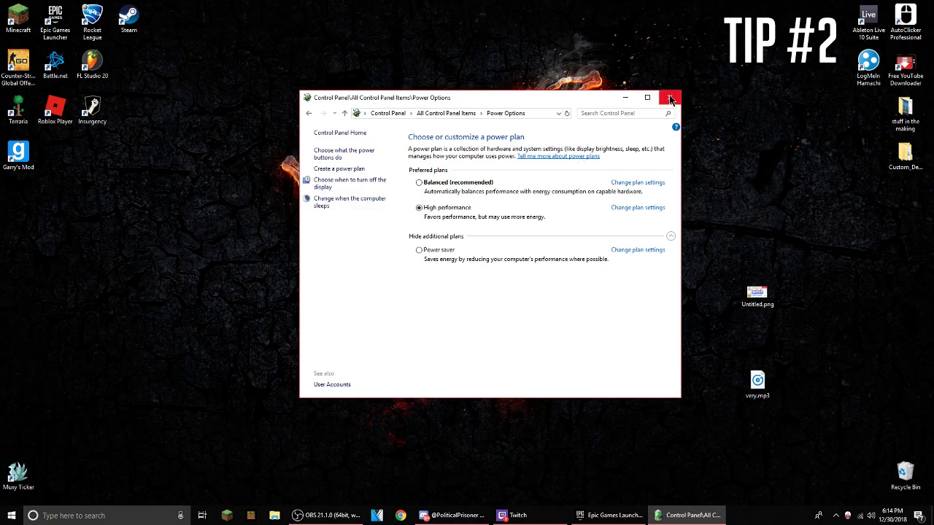
click(669, 94)
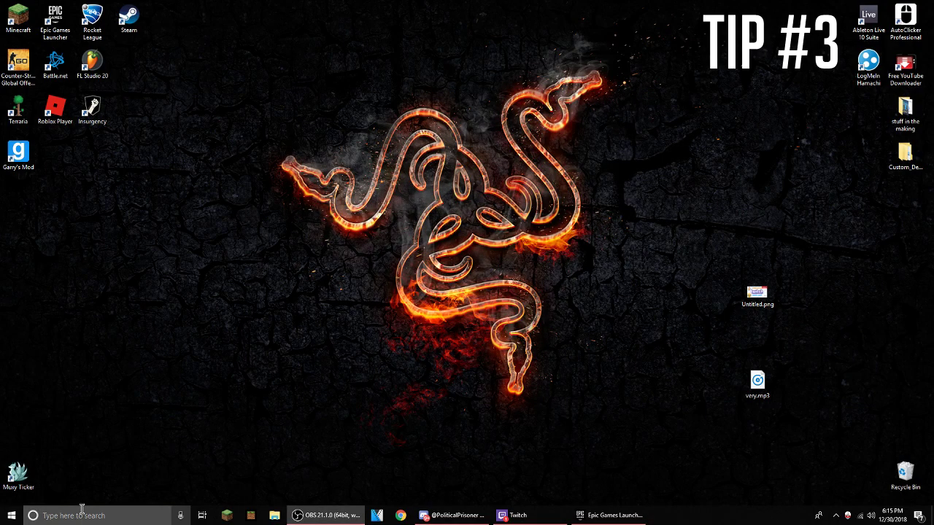
Search 'My' and open This PC, showing OS (C:) with 331 GB free of 916 GB
click(60, 516)
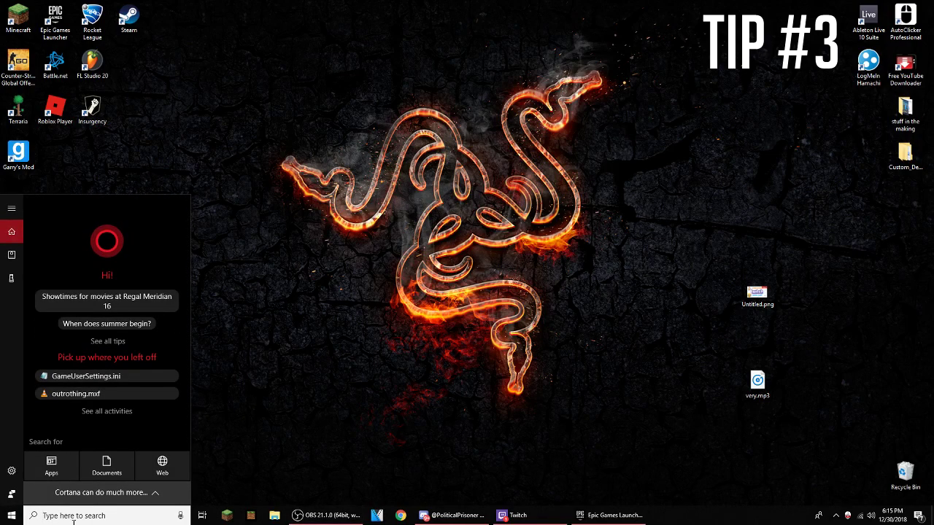
text(My)
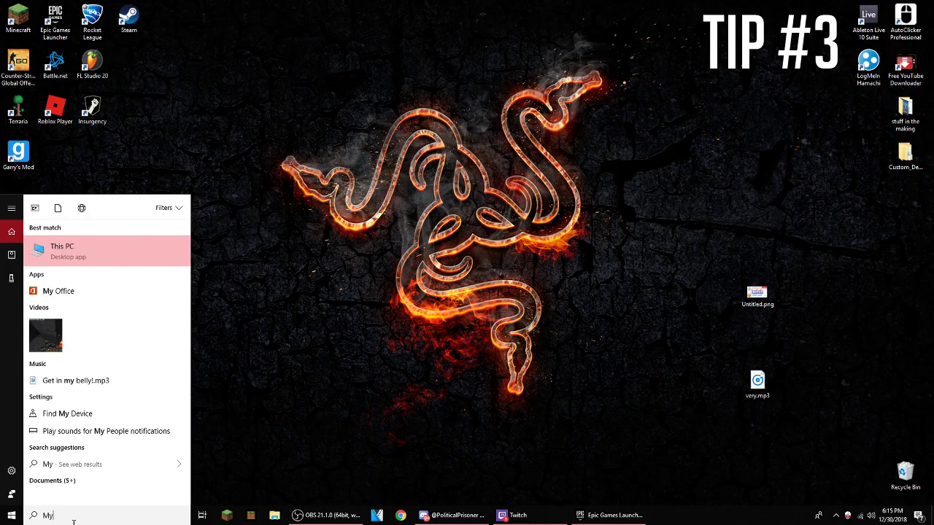
click(87, 245)
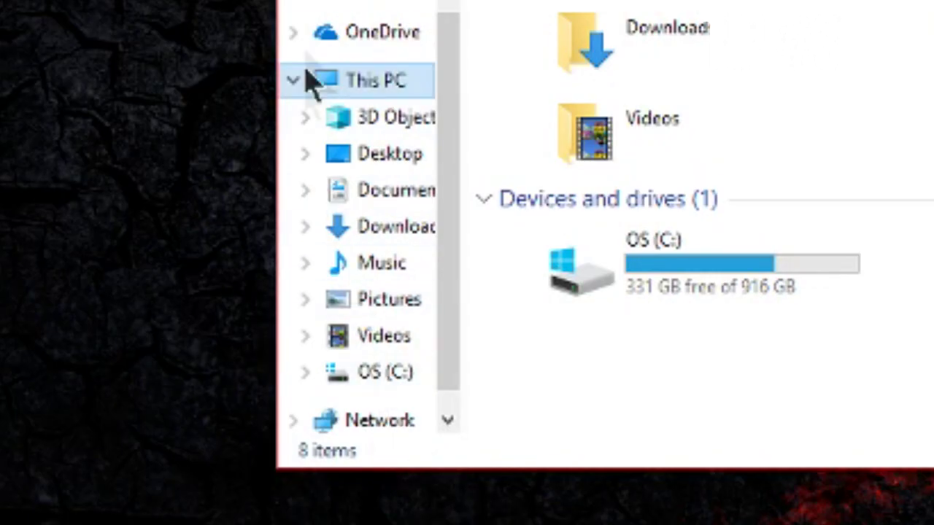
Open This PC's Properties and then the Advanced system settings
right_click(344, 91)
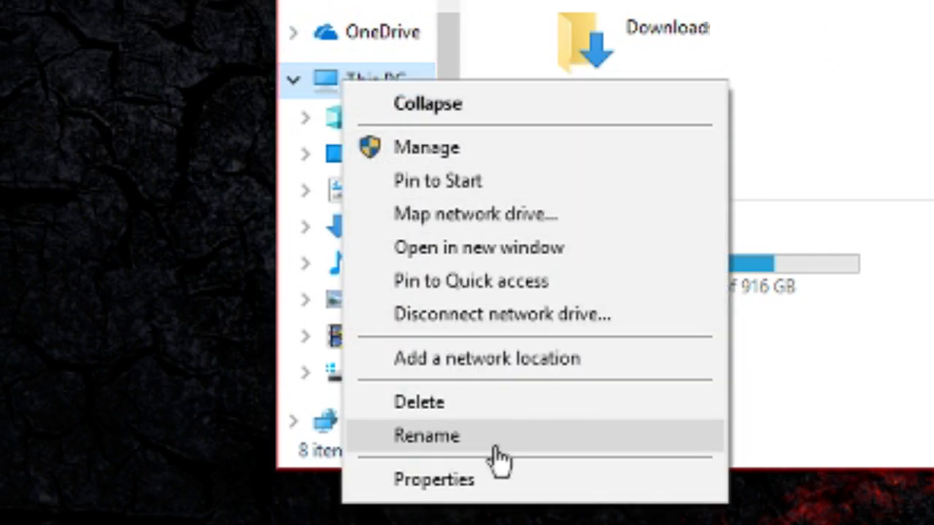
click(459, 480)
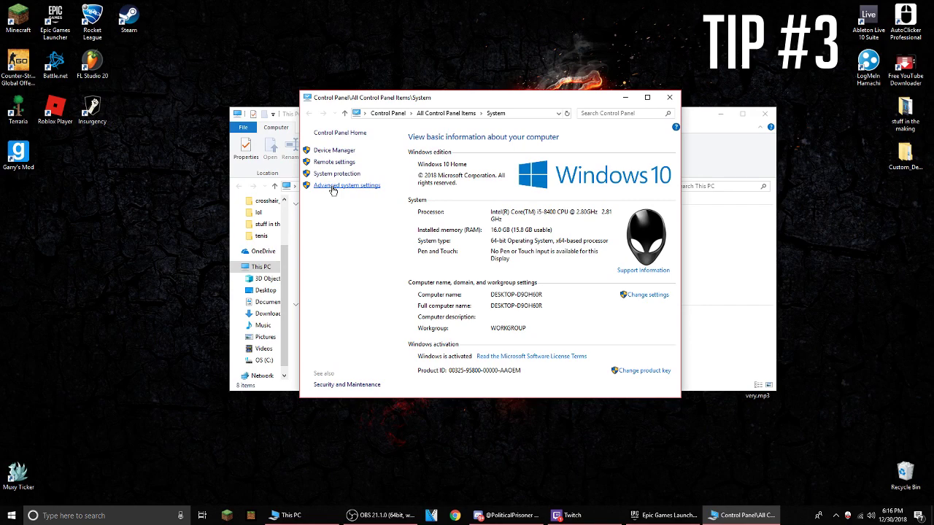
click(332, 189)
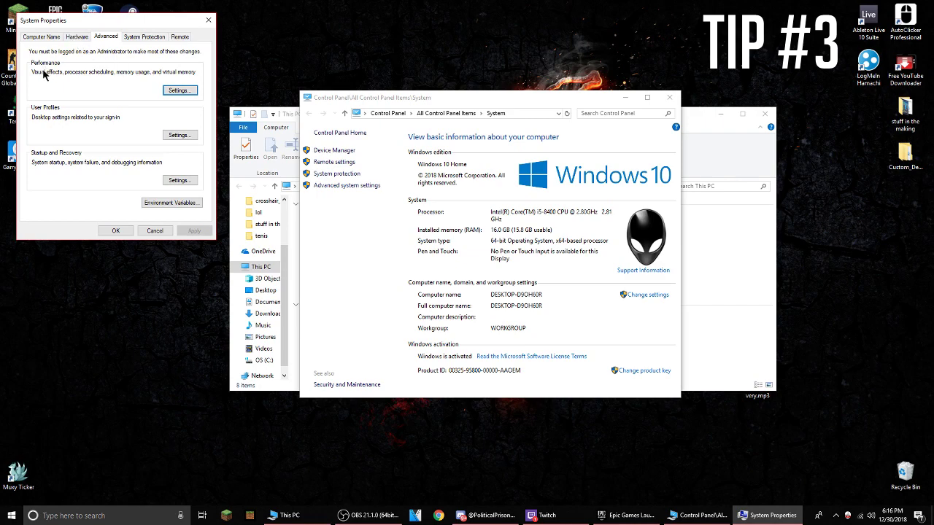
Apply 'Adjust for best performance' in Performance Options visual effects and close the dialogs
click(179, 91)
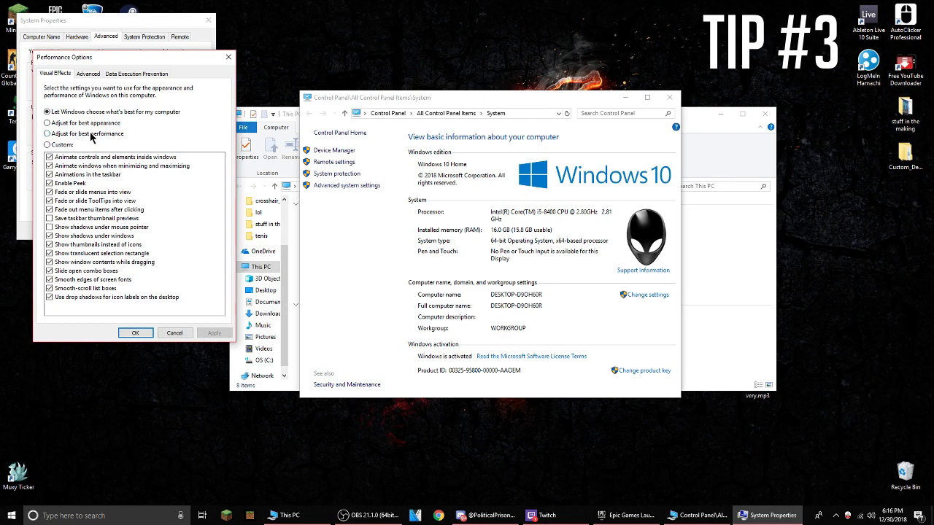
click(92, 136)
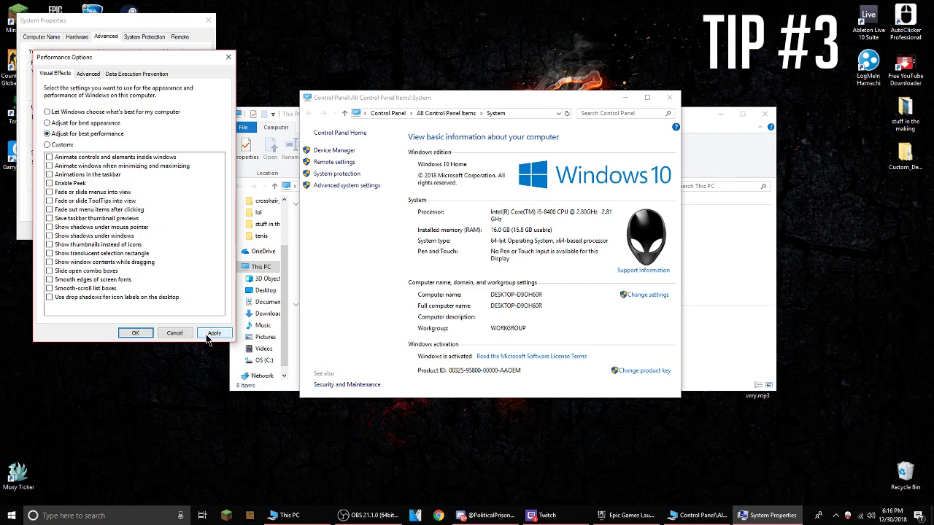
click(208, 335)
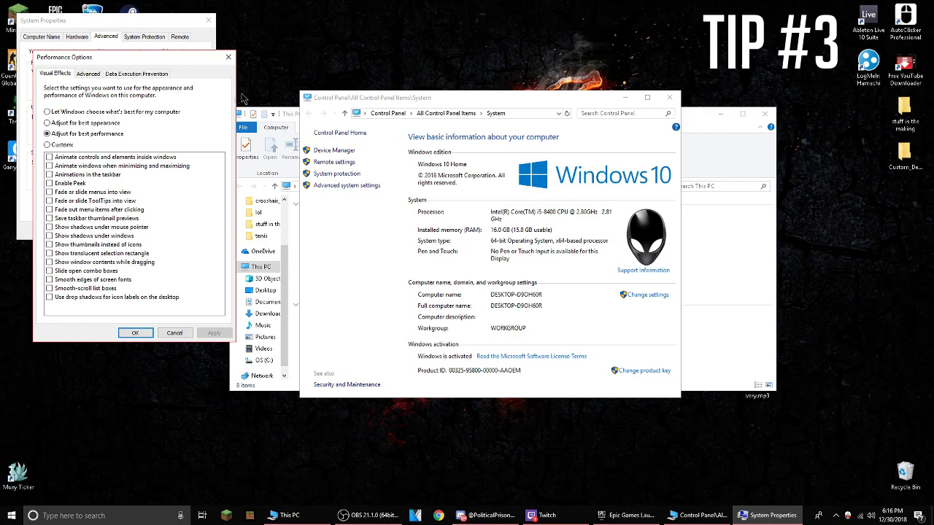
click(229, 57)
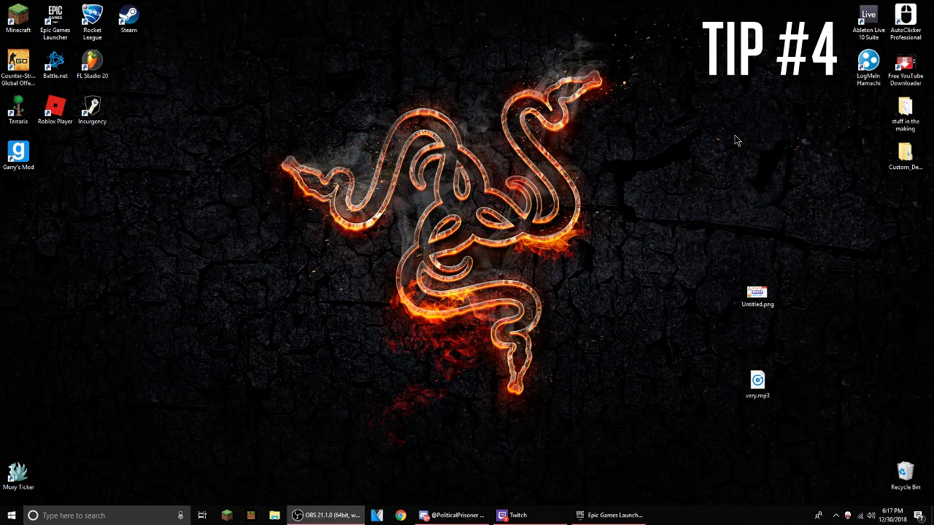
Open the %temp% folder from Windows Search
click(109, 516)
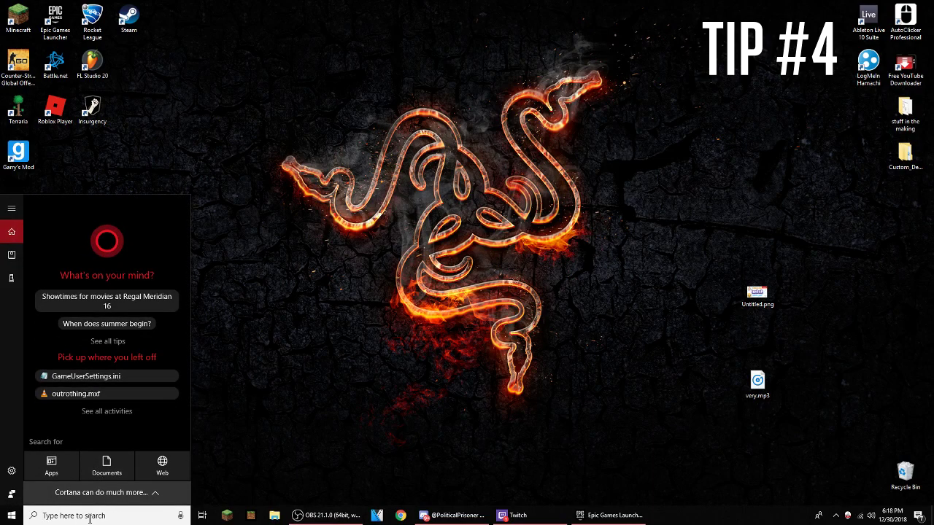
text(%t)
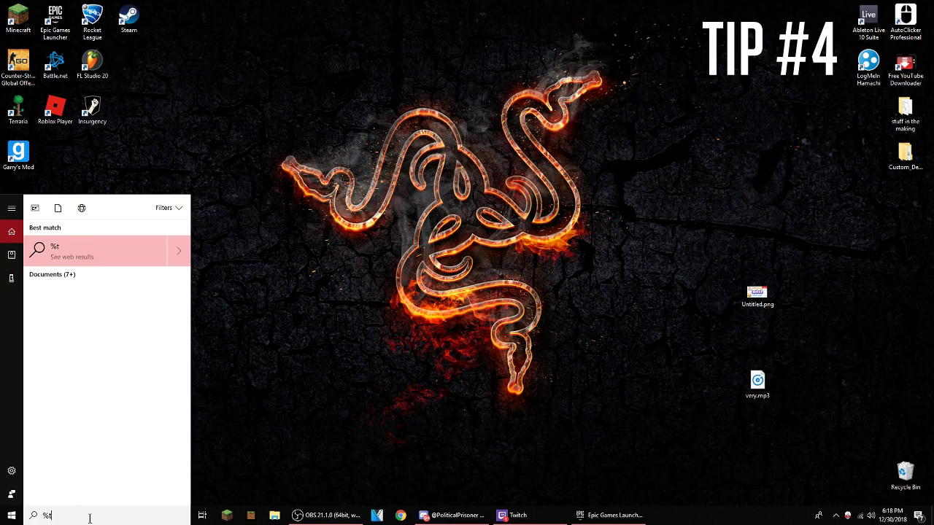
text(emp%)
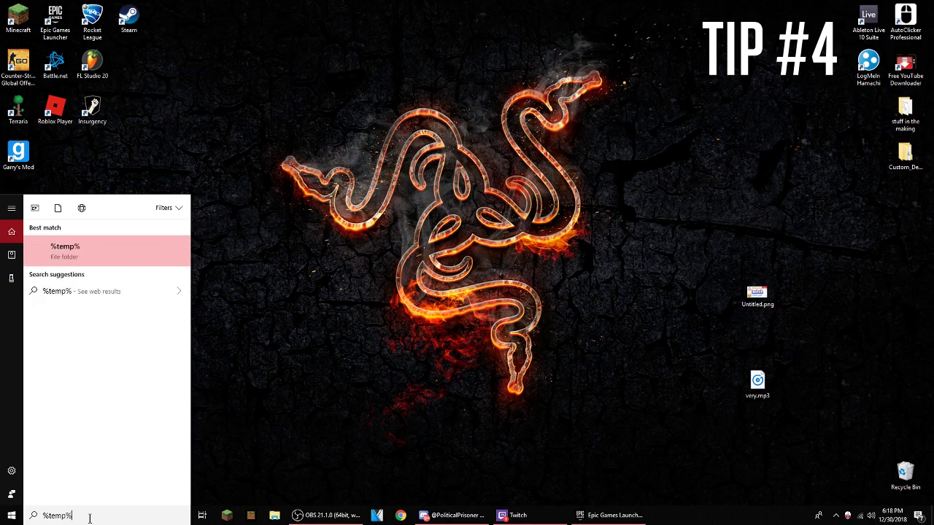
key(Return)
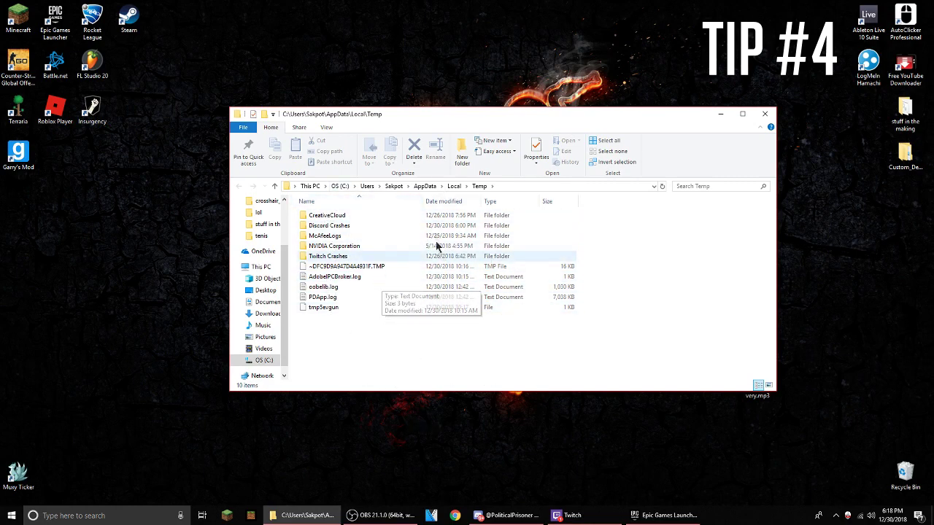
Go to the Local folder and open the Temp folder
click(455, 189)
click(474, 186)
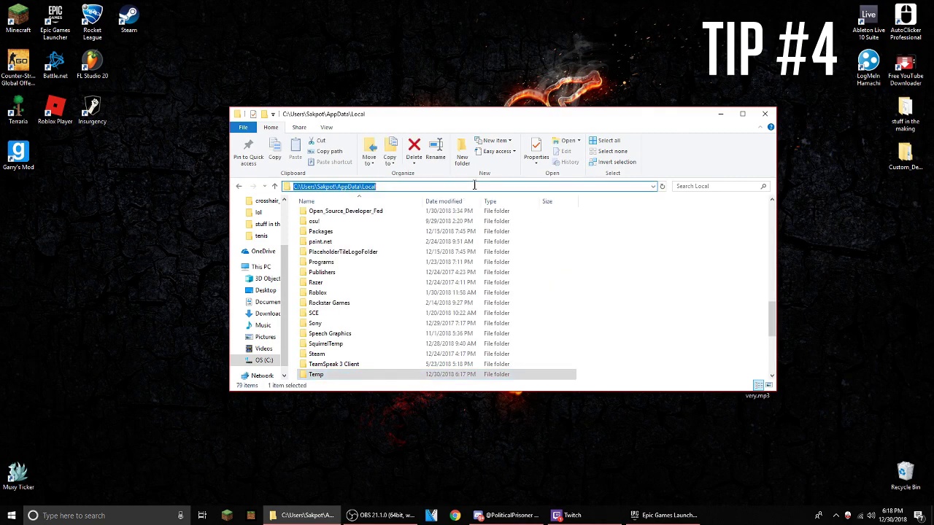
double_click(334, 377)
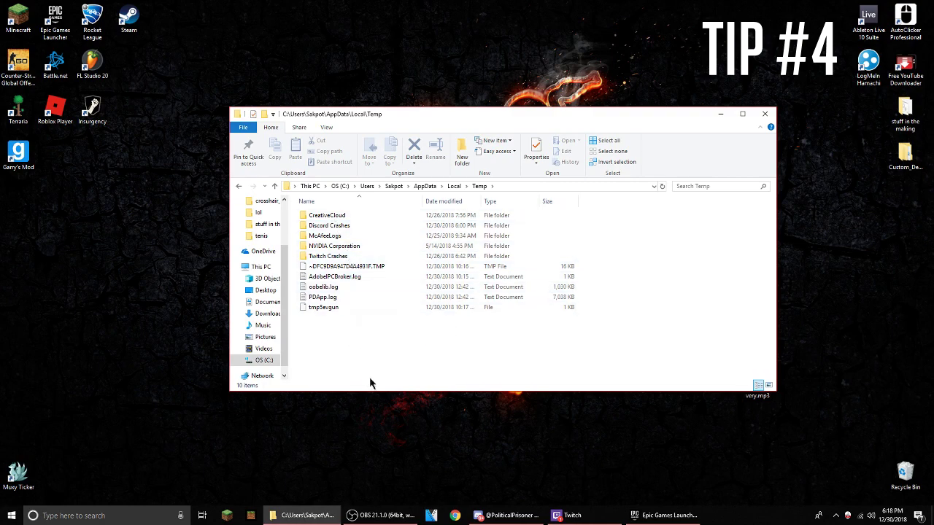
Delete all Temp folder contents, skipping each in-use file and folder
key(ctrl+a)
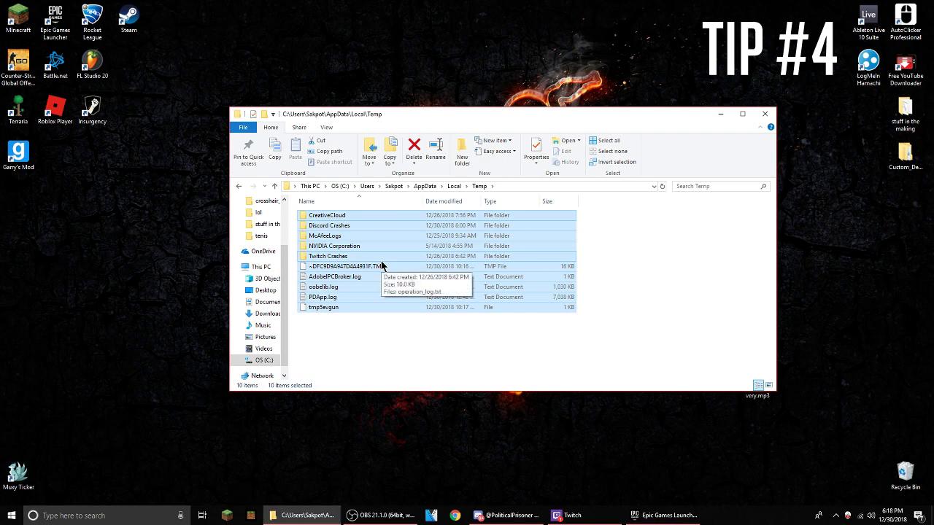
key(Delete)
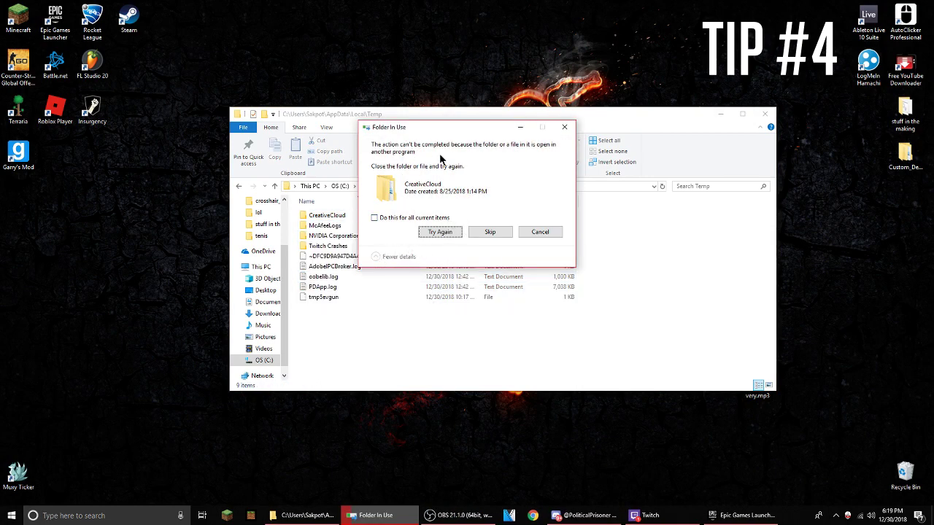
click(489, 232)
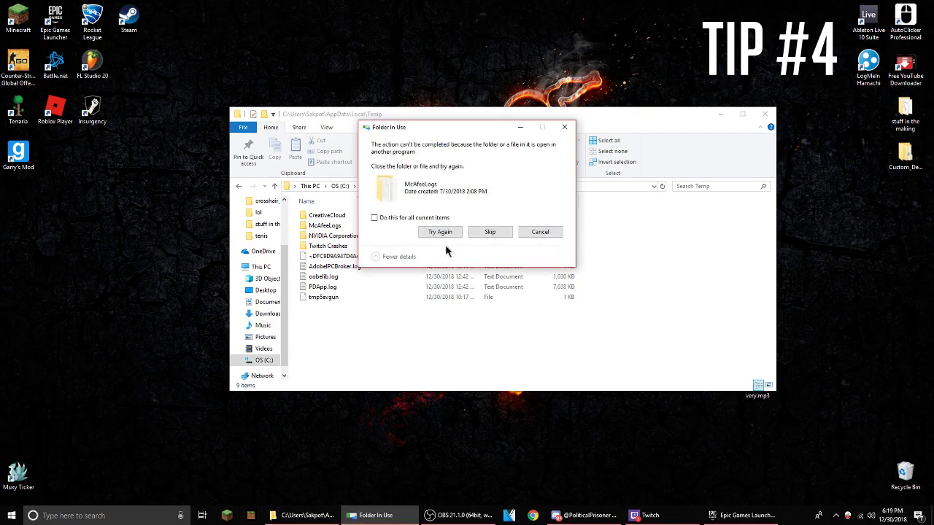
click(500, 236)
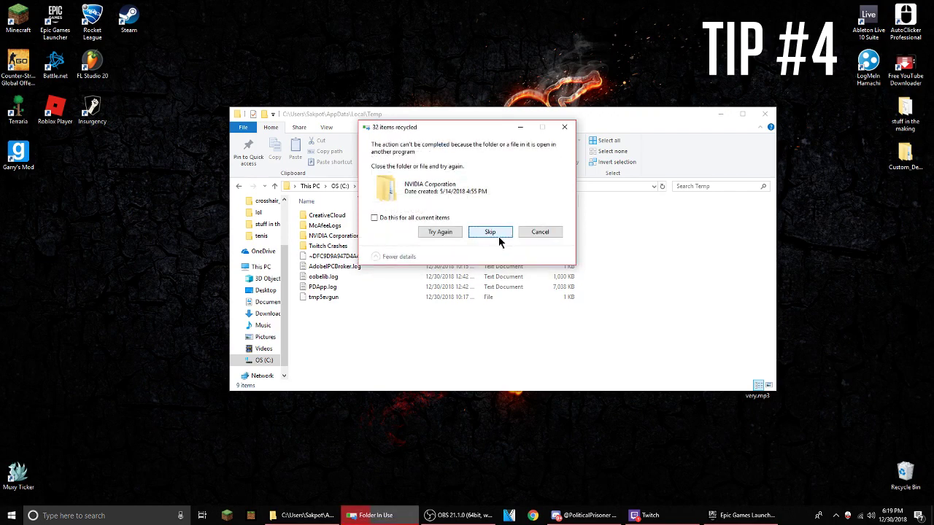
click(500, 237)
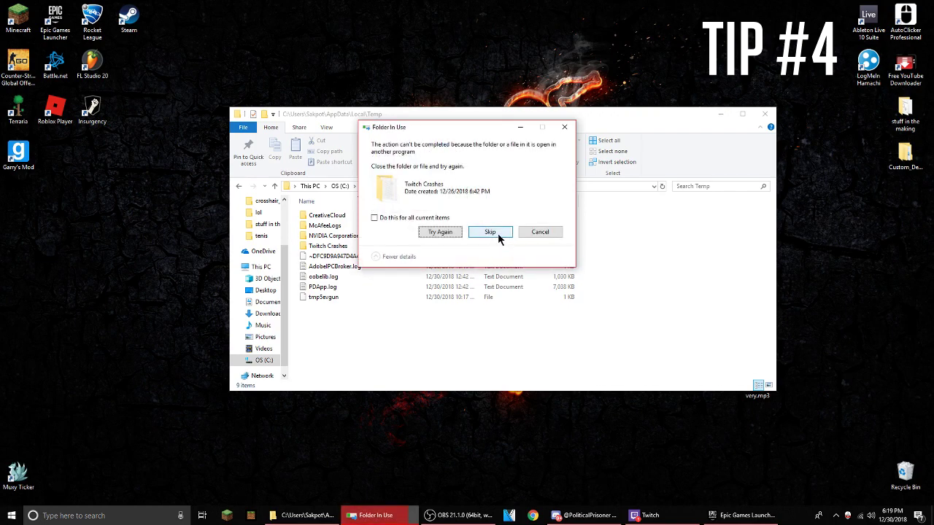
click(498, 236)
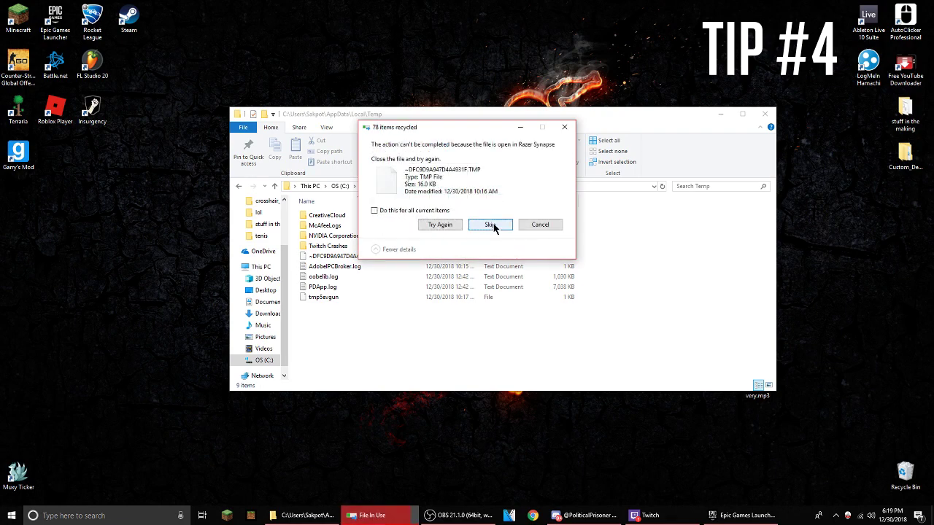
click(493, 226)
click(491, 229)
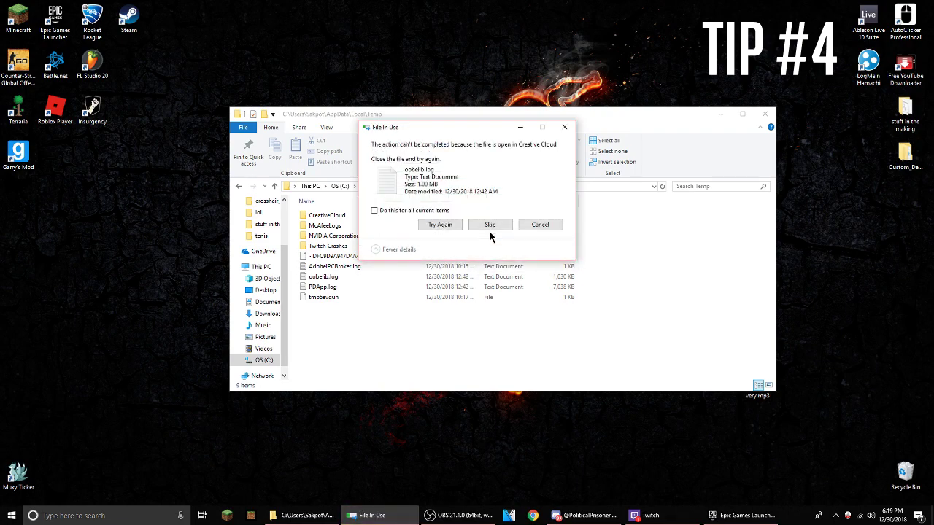
click(488, 230)
click(489, 228)
click(489, 229)
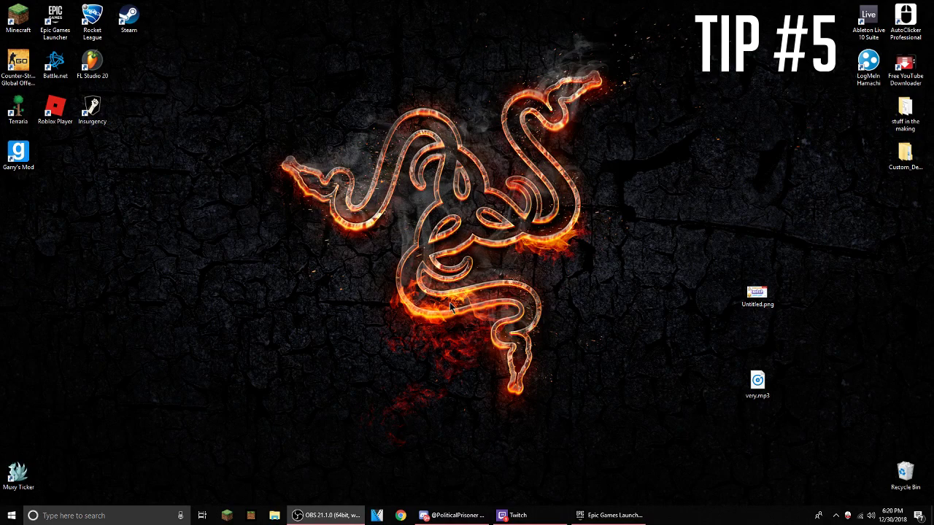
Open Task Manager from the taskbar's right-click menu
click(544, 376)
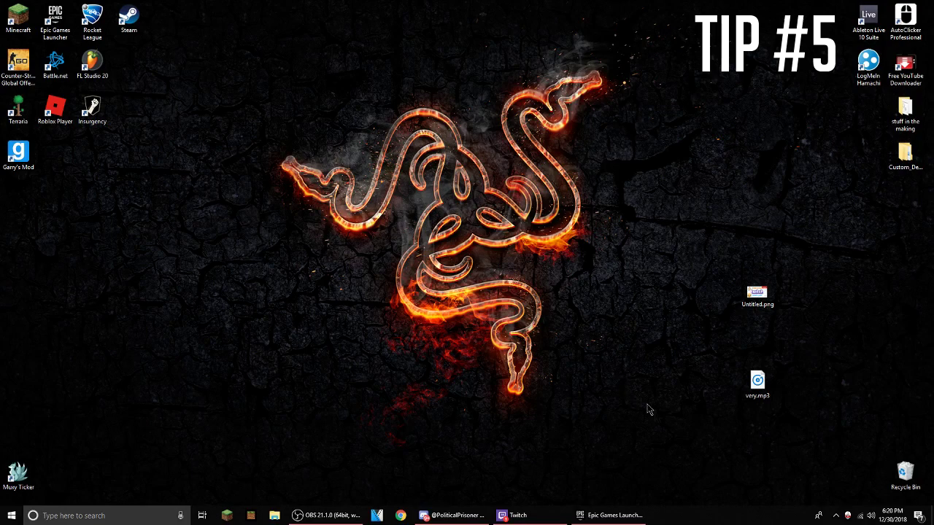
right_click(679, 518)
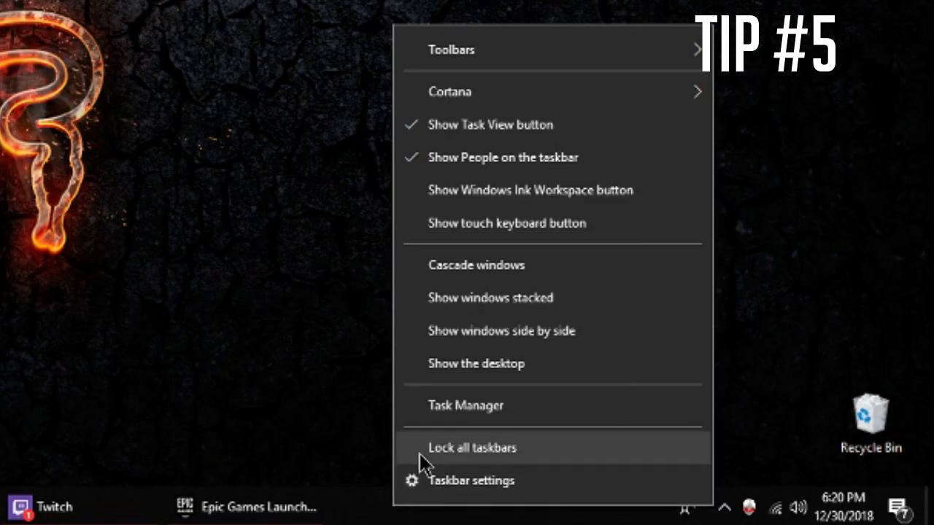
click(425, 413)
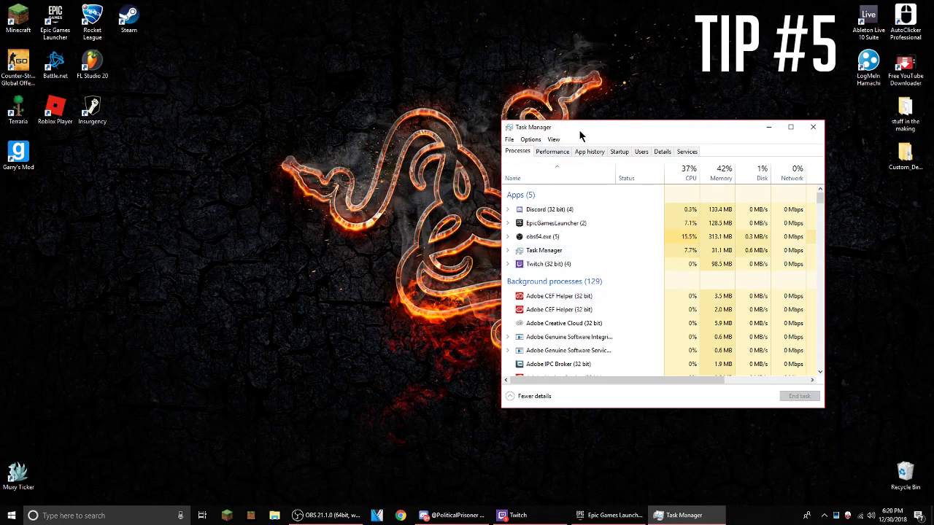
Move Task Manager toward the screen centre to review process CPU and memory use
drag(581, 136, 418, 87)
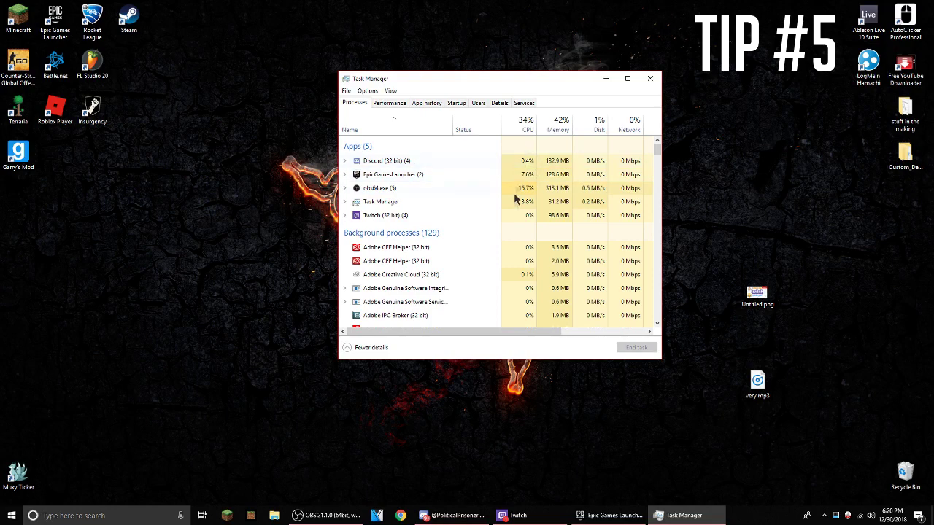